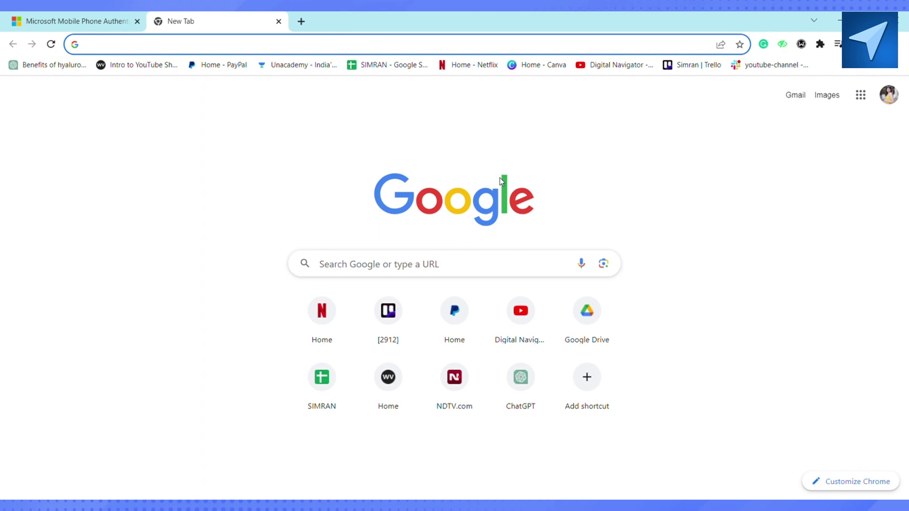
{"action": "key", "text": "ctrl+Tab"}
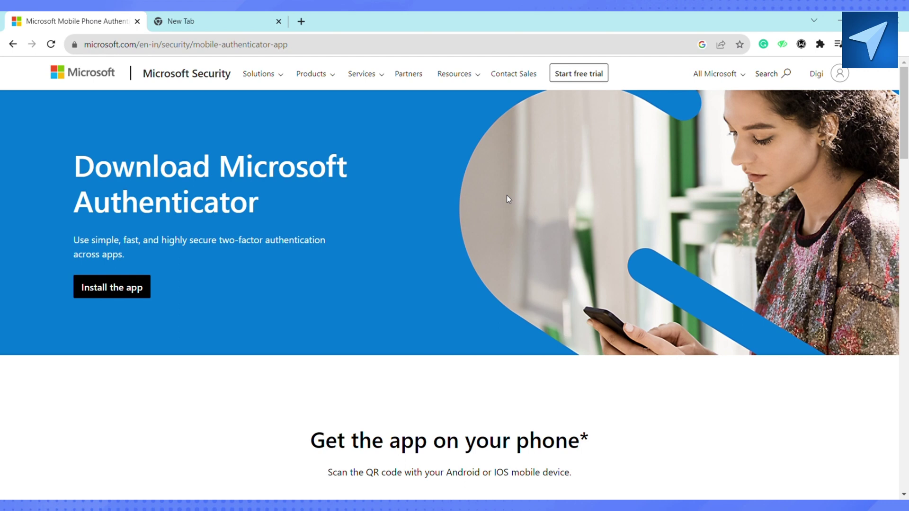
{"action": "scroll", "coordinate": [507, 198], "scroll_direction": "down", "scroll_amount": 3}
{"action": "scroll", "coordinate": [508, 200], "scroll_direction": "down", "scroll_amount": 2}
{"action": "scroll", "coordinate": [507, 199], "scroll_direction": "up", "scroll_amount": 1}
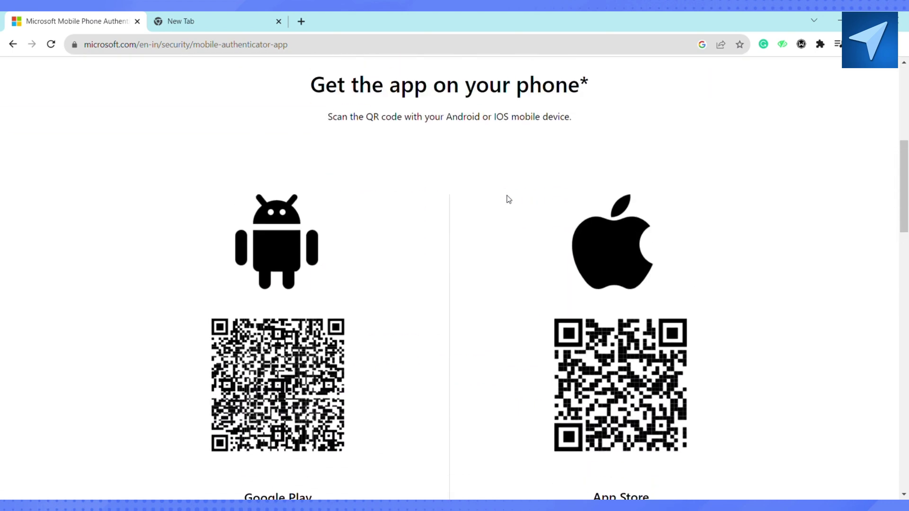
{"action": "scroll", "coordinate": [507, 199], "scroll_direction": "down", "scroll_amount": 2}
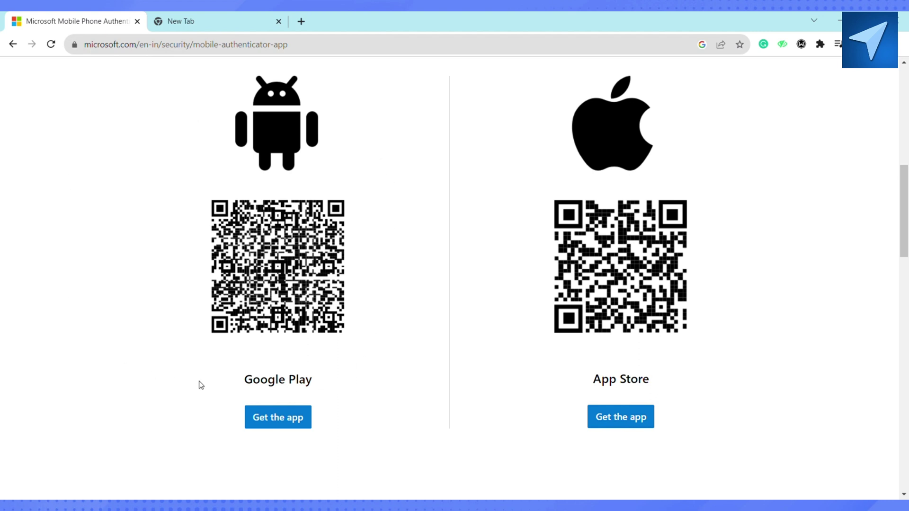
{"action": "scroll", "coordinate": [494, 243], "scroll_direction": "up", "scroll_amount": 1}
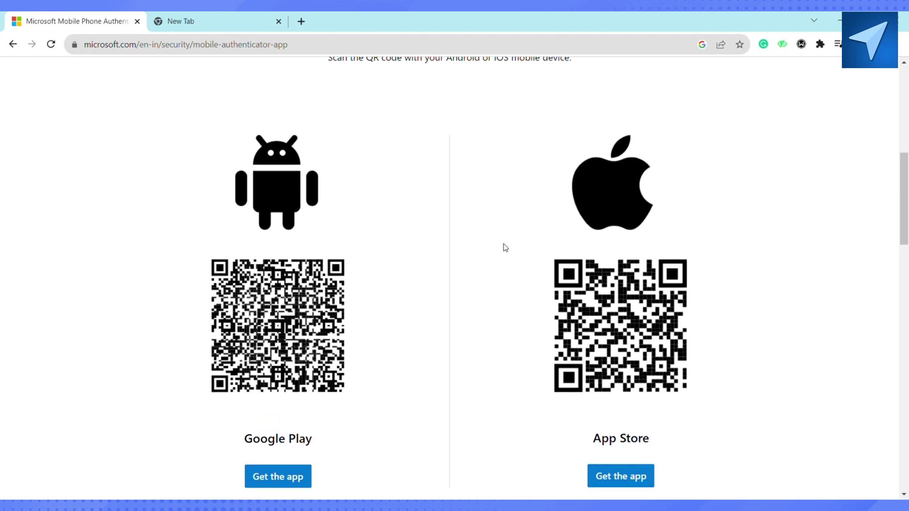
{"action": "scroll", "coordinate": [503, 248], "scroll_direction": "down", "scroll_amount": 1}
{"action": "scroll", "coordinate": [411, 282], "scroll_direction": "up", "scroll_amount": 1}
{"action": "scroll", "coordinate": [412, 283], "scroll_direction": "down", "scroll_amount": 2}
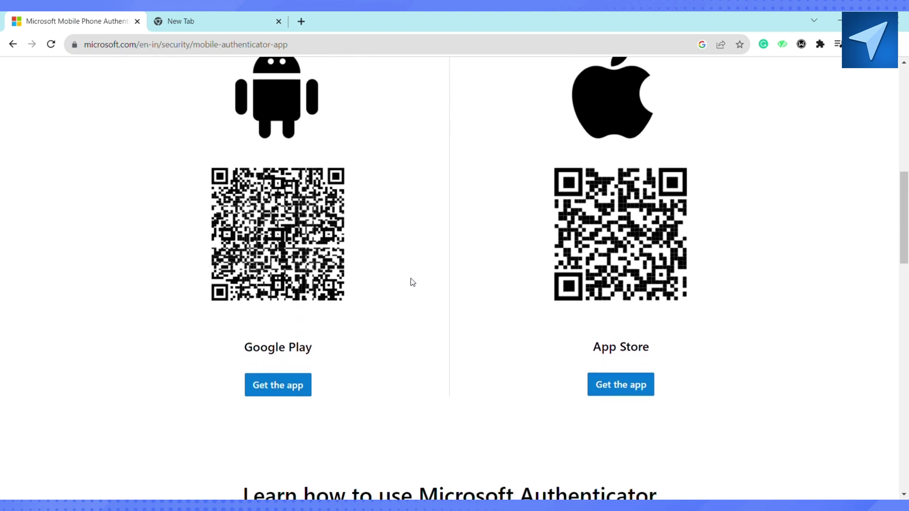
{"action": "scroll", "coordinate": [419, 284], "scroll_direction": "up", "scroll_amount": 1}
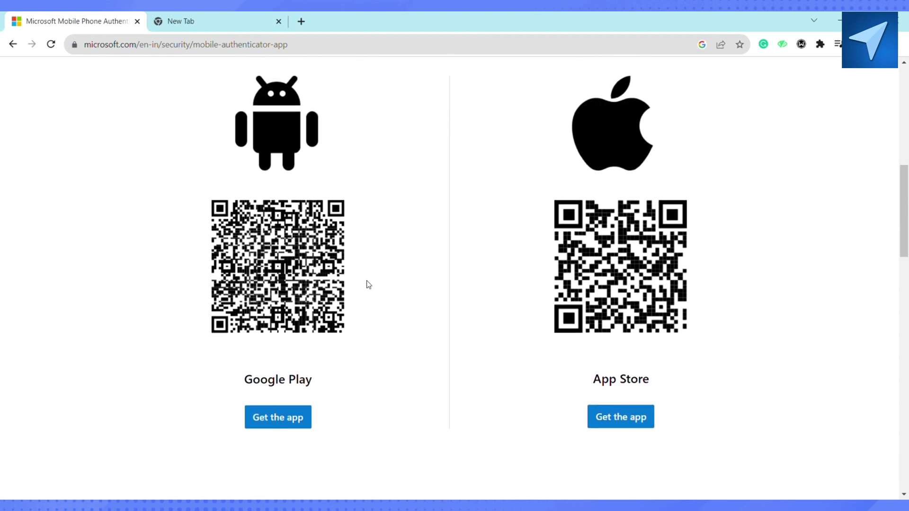
{"action": "scroll", "coordinate": [333, 279], "scroll_direction": "up", "scroll_amount": 2}
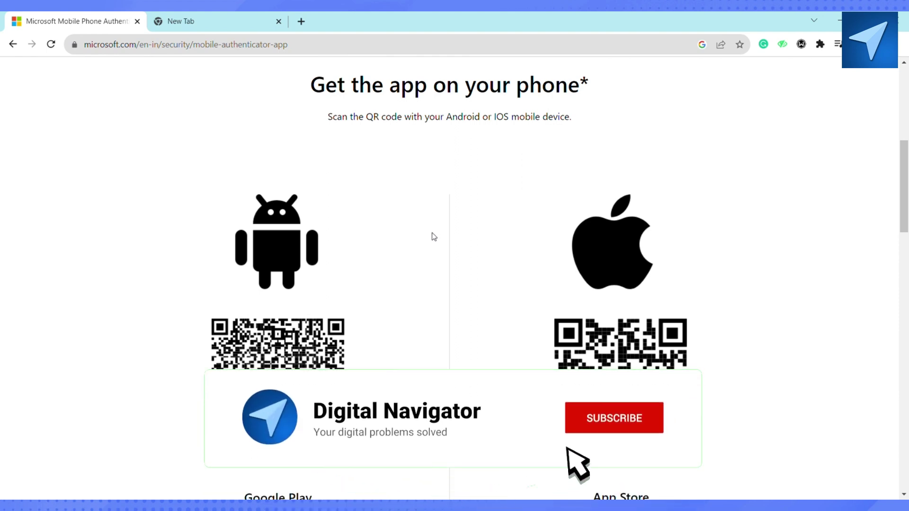
{"action": "scroll", "coordinate": [432, 234], "scroll_direction": "up", "scroll_amount": 3}
{"action": "scroll", "coordinate": [430, 238], "scroll_direction": "up", "scroll_amount": 2}
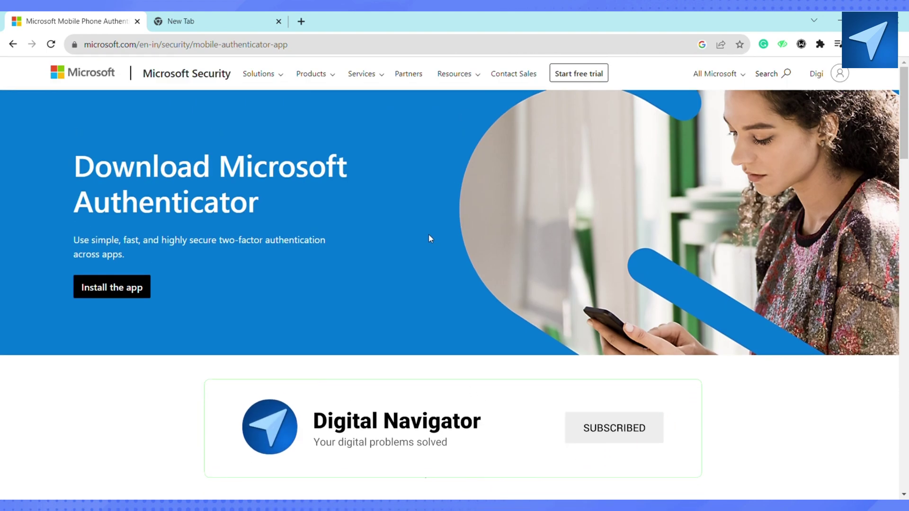